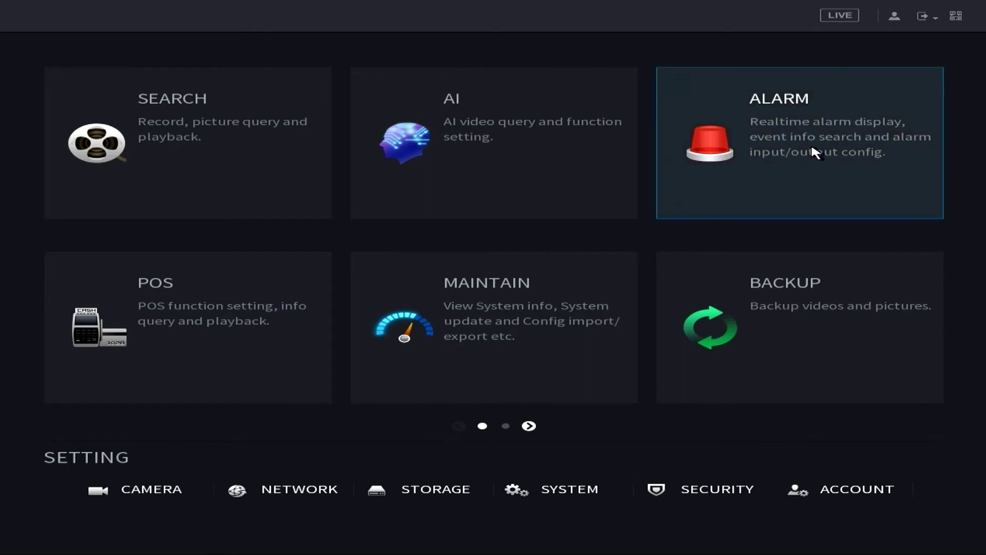
Open the ALARM section to view the Alarm Info list of five logged events.
left_click(820, 167)
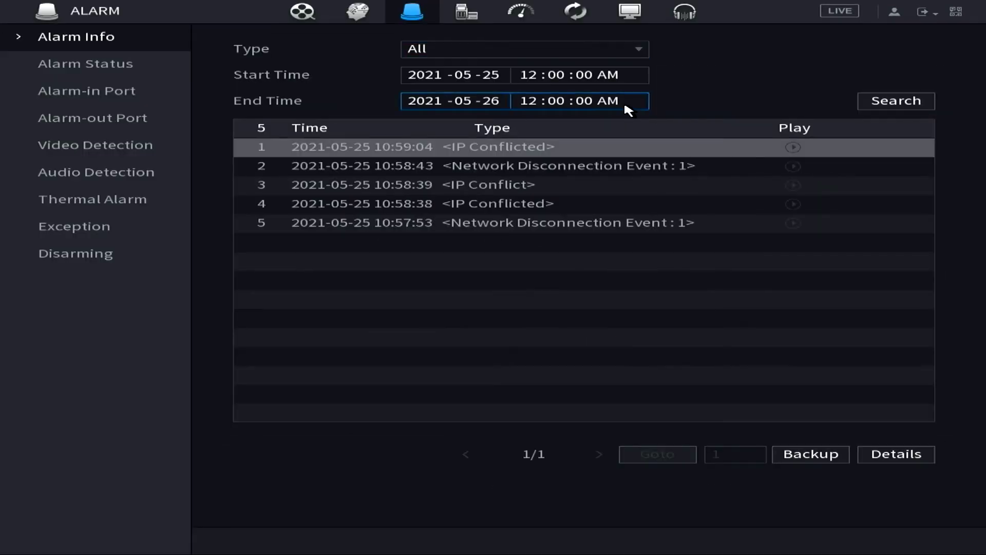
Enable motion detection on channel D1 in Video Detection and apply it.
left_click(68, 148)
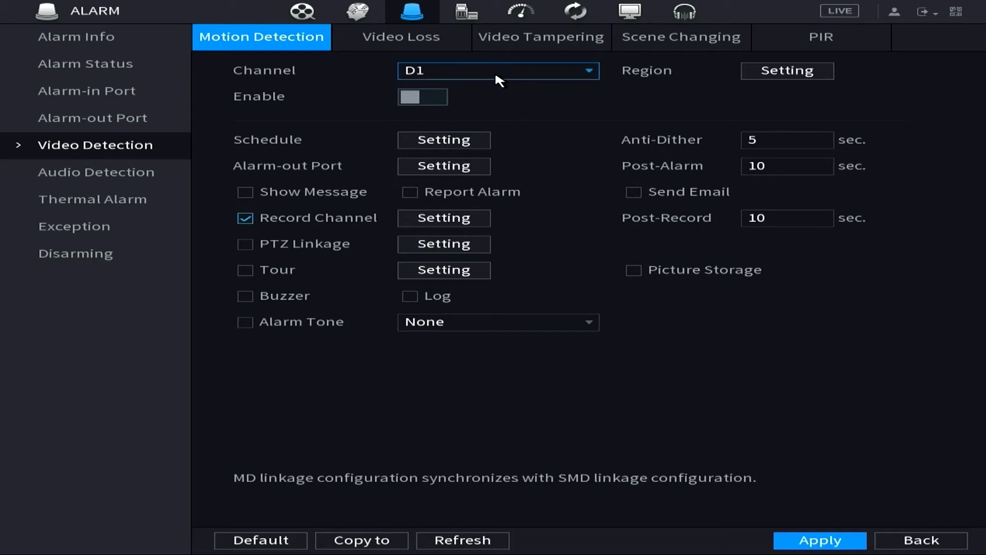
left_click(446, 74)
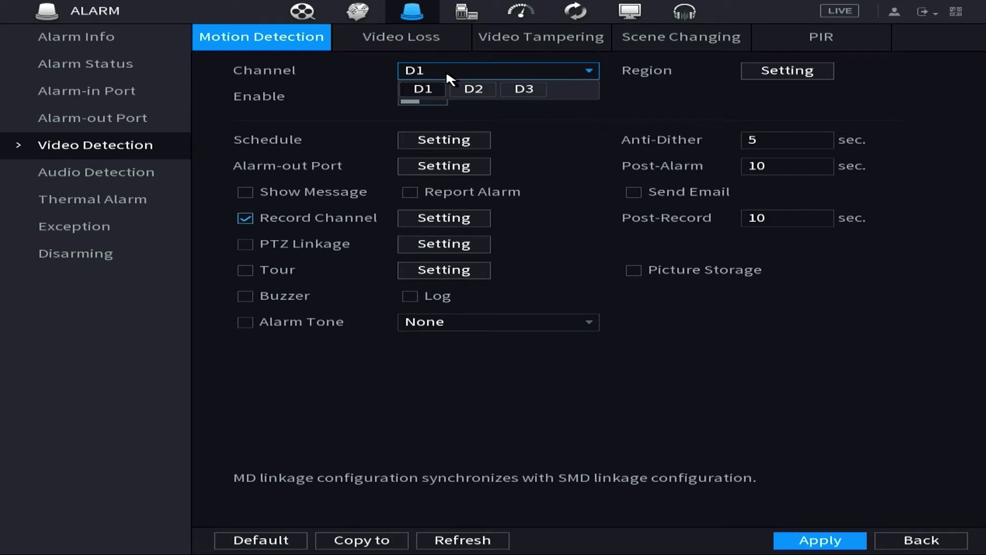
left_click(446, 74)
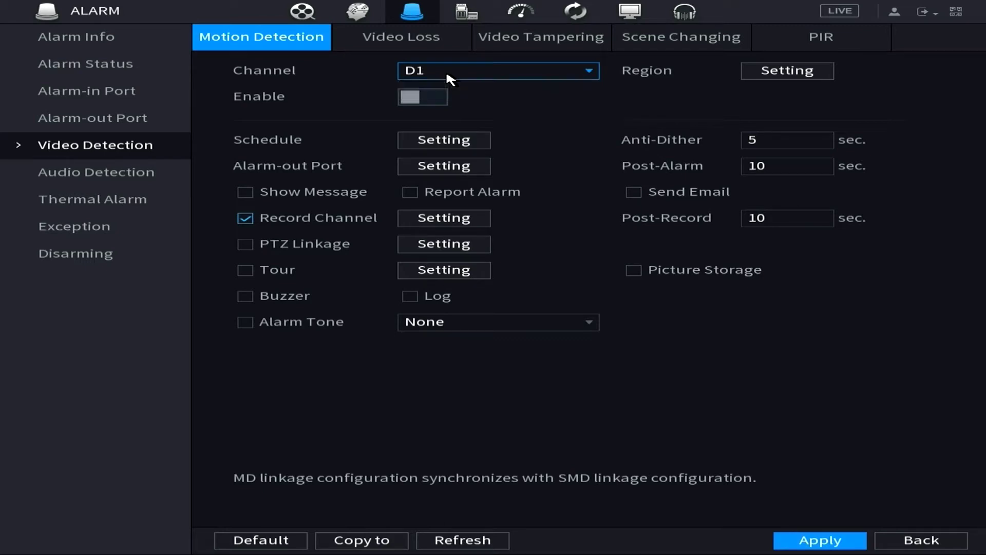
left_click(411, 97)
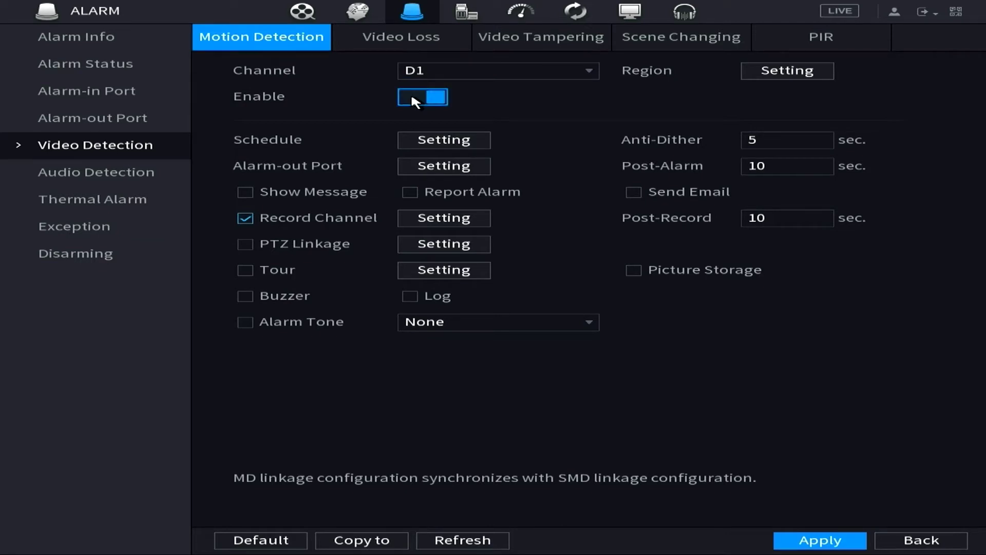
left_click(824, 543)
left_click(535, 71)
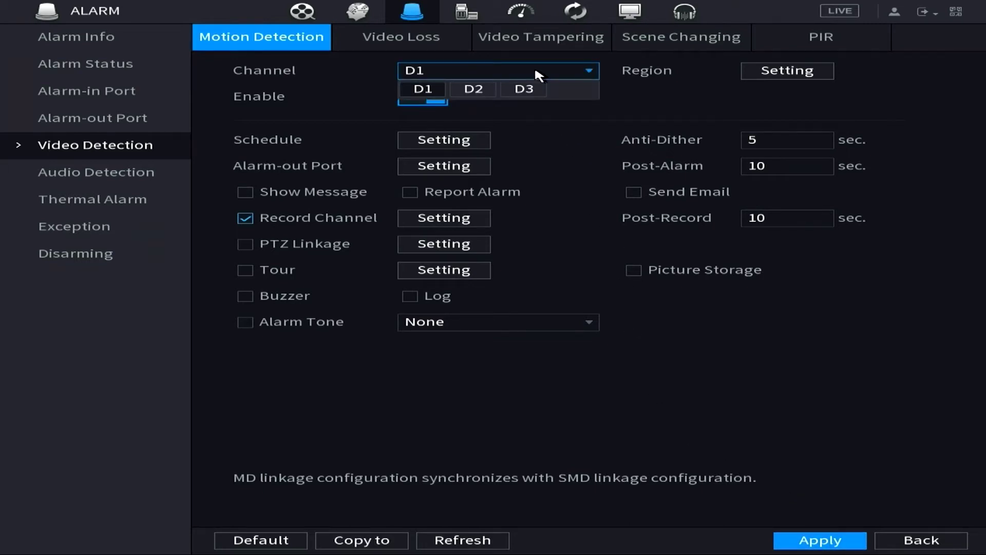
Select channel D2, enable its motion detection and apply the change.
left_click(467, 92)
left_click(419, 99)
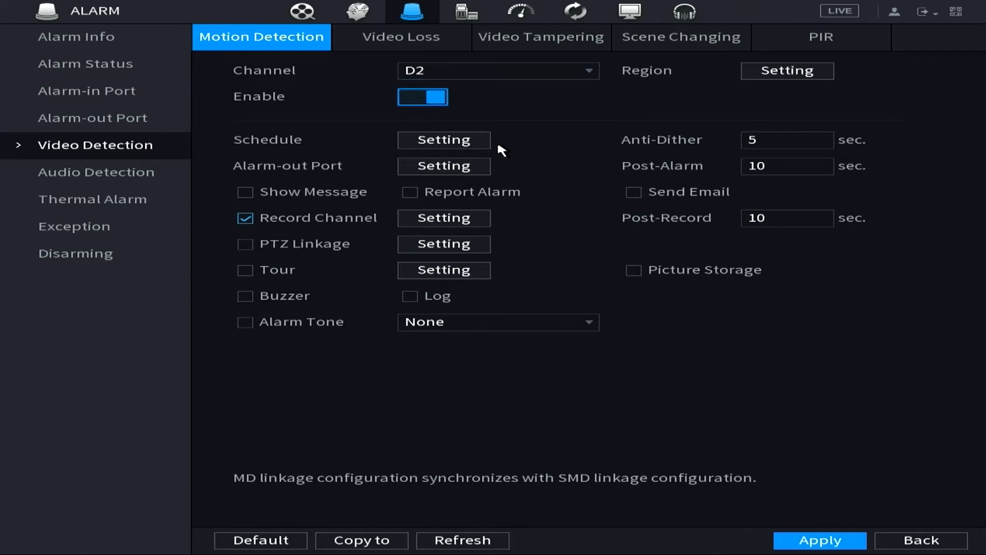
left_click(814, 541)
left_click(580, 70)
left_click(487, 88)
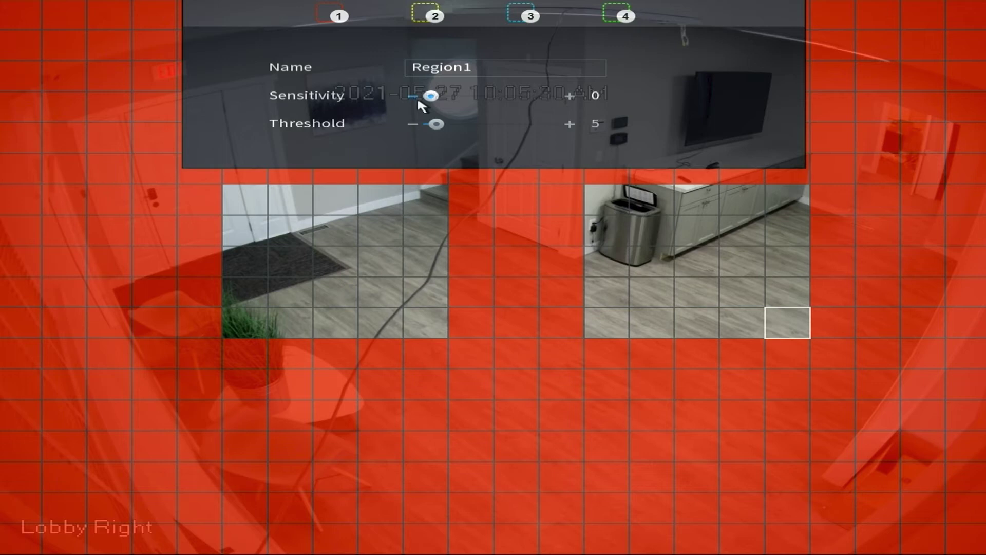
Set Lobby Right's Region1 sensitivity to 46 and nudge its threshold up.
left_click_drag(418, 101, 566, 105)
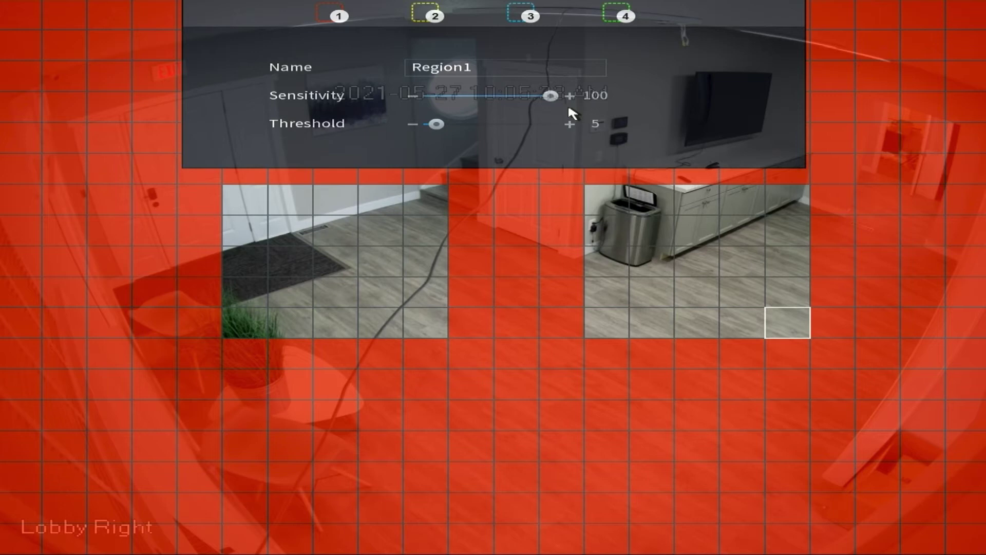
left_click_drag(550, 98, 485, 97)
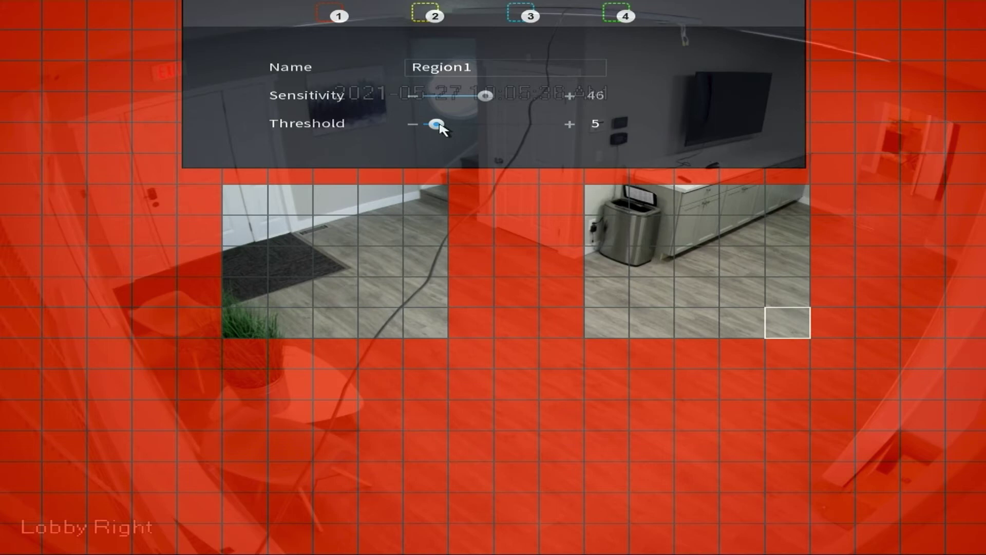
mouse_move(440, 124)
left_mouse_down()
mouse_move(576, 124)
mouse_move(396, 130)
mouse_move(445, 126)
left_mouse_up()
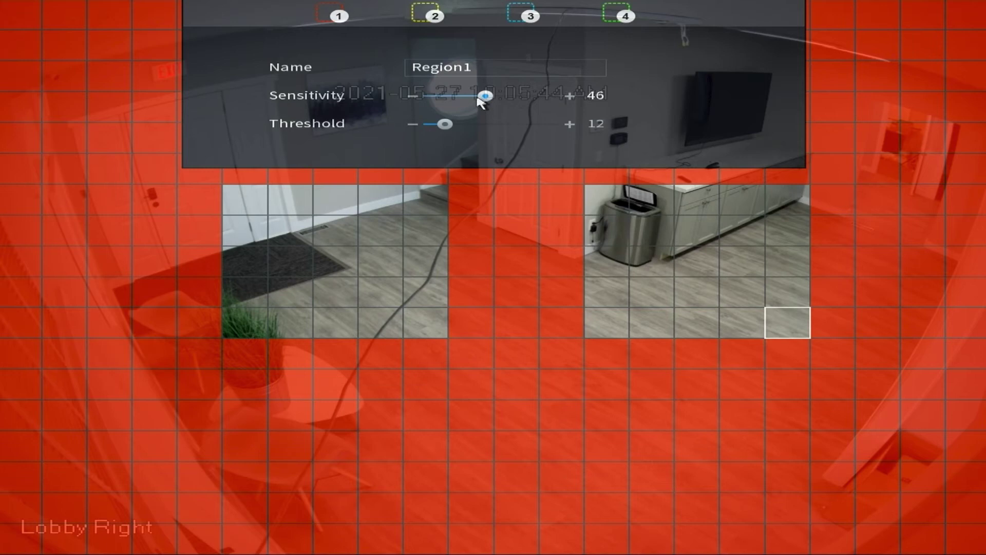
Raise Region1 to sensitivity 70 and threshold 13.
left_click_drag(483, 98, 518, 100)
left_click_drag(448, 126, 450, 126)
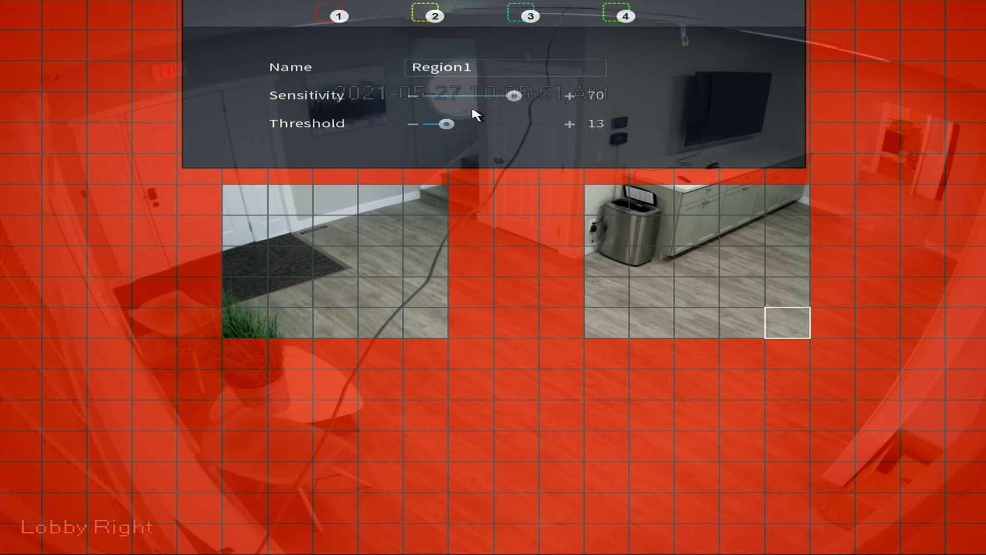
left_click(428, 16)
Give Region4 a sensitivity of 100 and a threshold of 0.
left_click(524, 20)
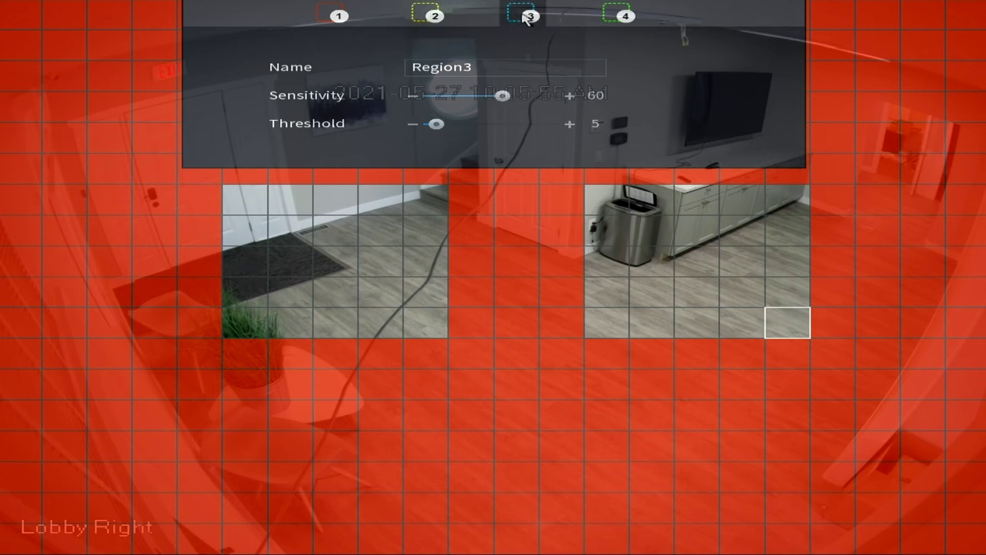
left_click(619, 27)
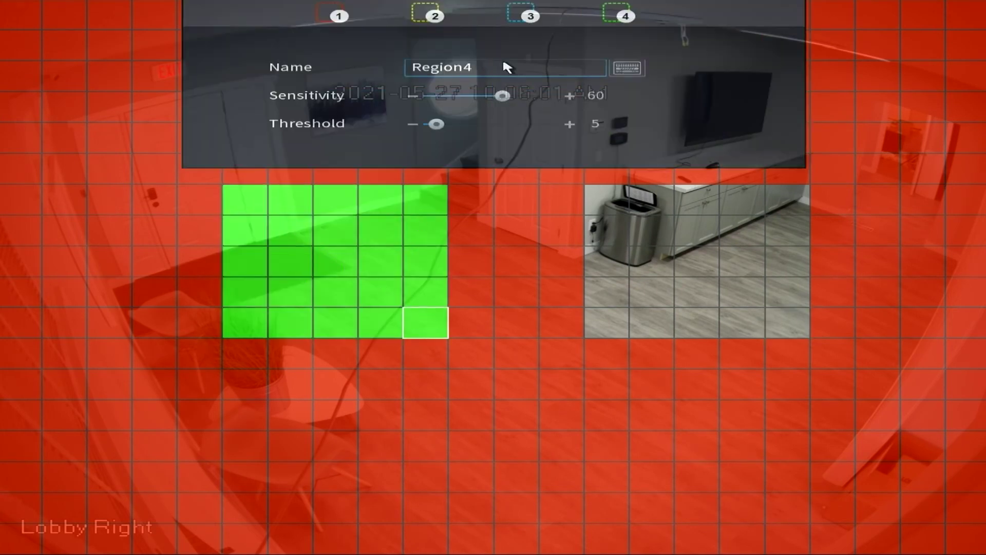
left_click_drag(502, 96, 568, 98)
left_click_drag(436, 124, 431, 129)
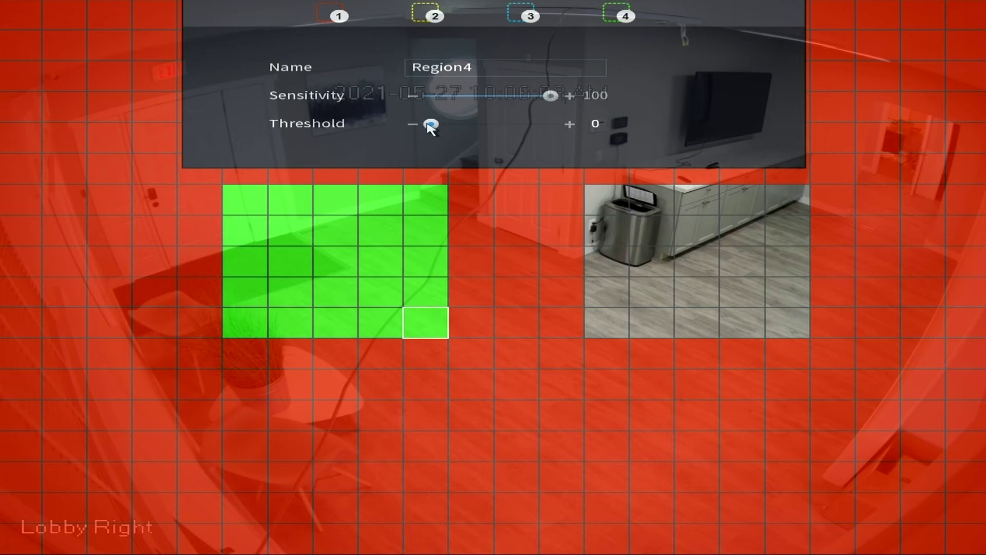
Close the motion region grid and back out to the main menu.
right_click(408, 188)
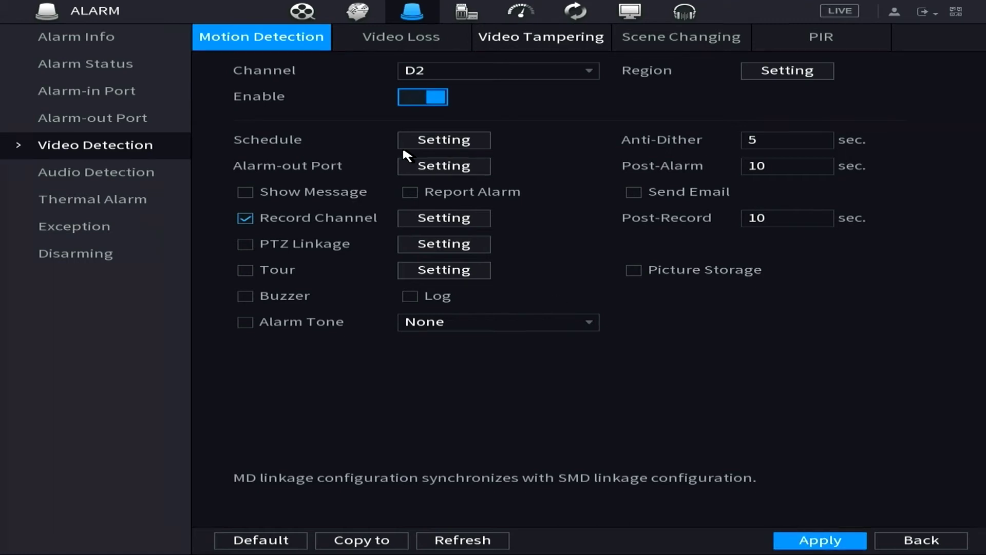
right_click(353, 89)
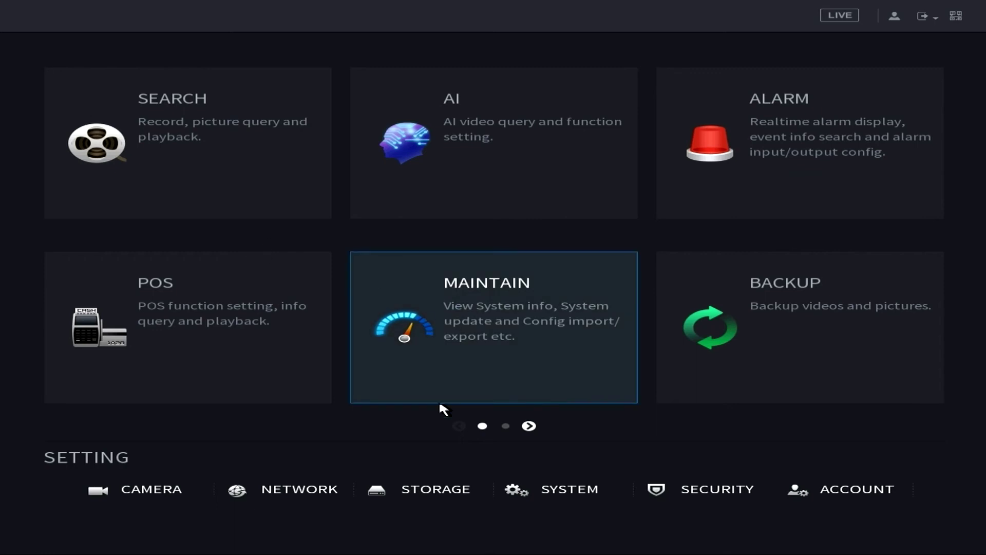
Open the storage recording schedule and select the Motion recording type.
left_click(418, 491)
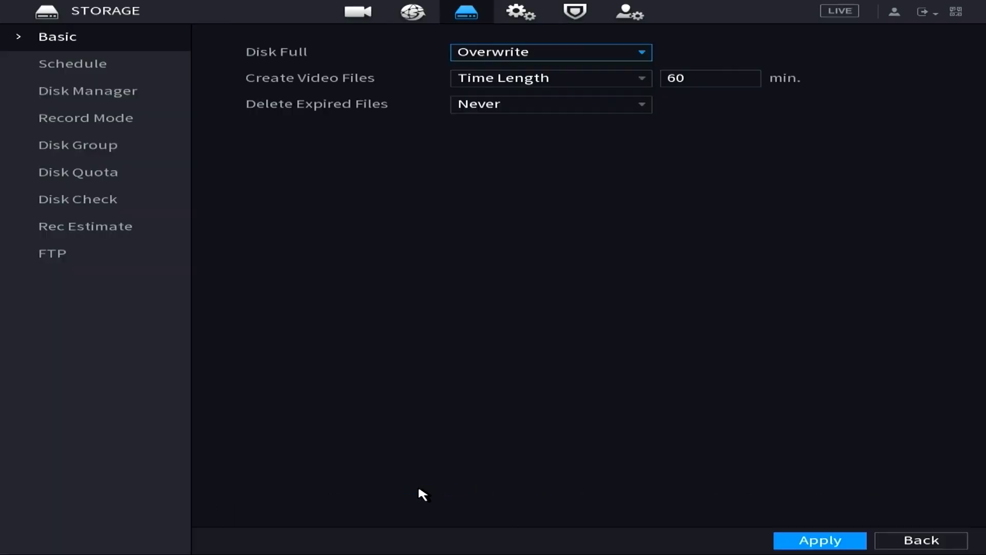
left_click(77, 65)
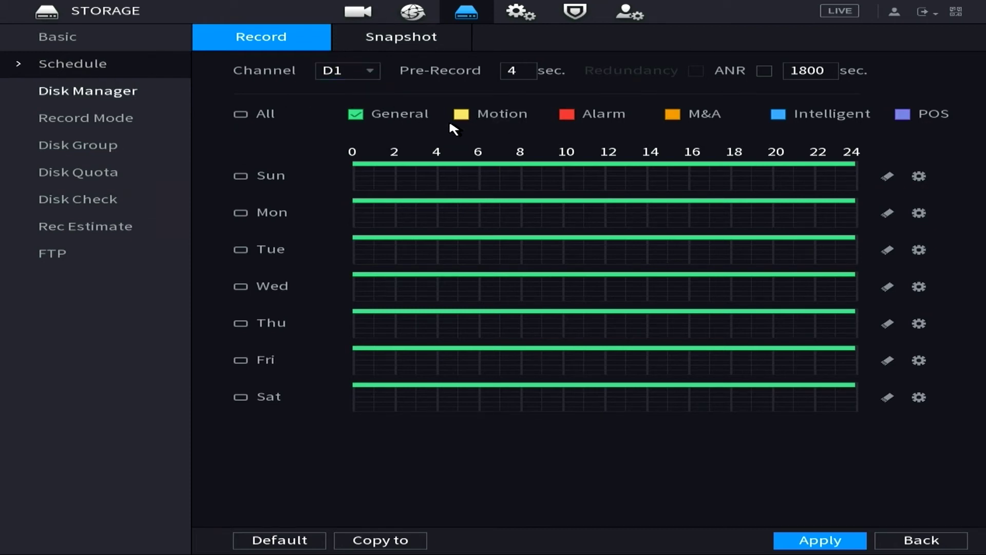
left_click(462, 114)
left_click(568, 117)
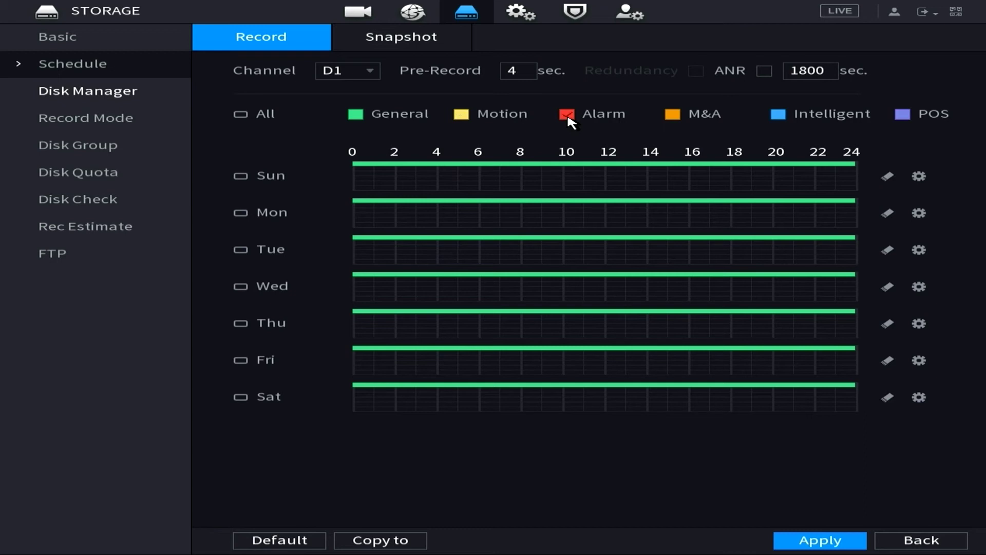
left_click(670, 117)
left_click(778, 114)
left_click(909, 118)
left_click(462, 115)
Mark early-hours Motion recording on Sunday, then on all days linked together.
mouse_move(370, 174)
left_mouse_down()
mouse_move(518, 176)
mouse_move(354, 177)
left_mouse_up()
left_click(239, 113)
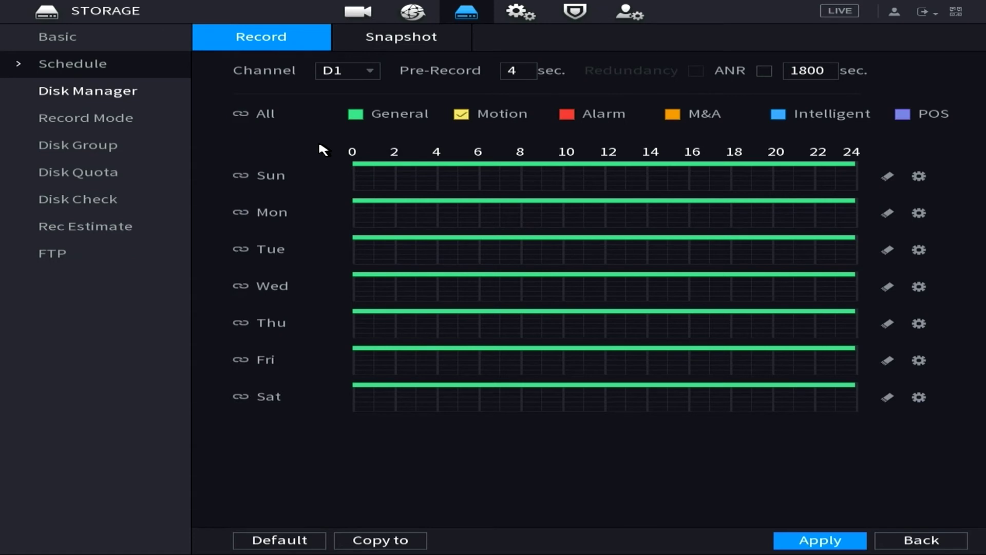
mouse_move(364, 173)
left_mouse_down()
mouse_move(526, 182)
mouse_move(522, 172)
mouse_move(365, 174)
left_mouse_up()
left_click(239, 113)
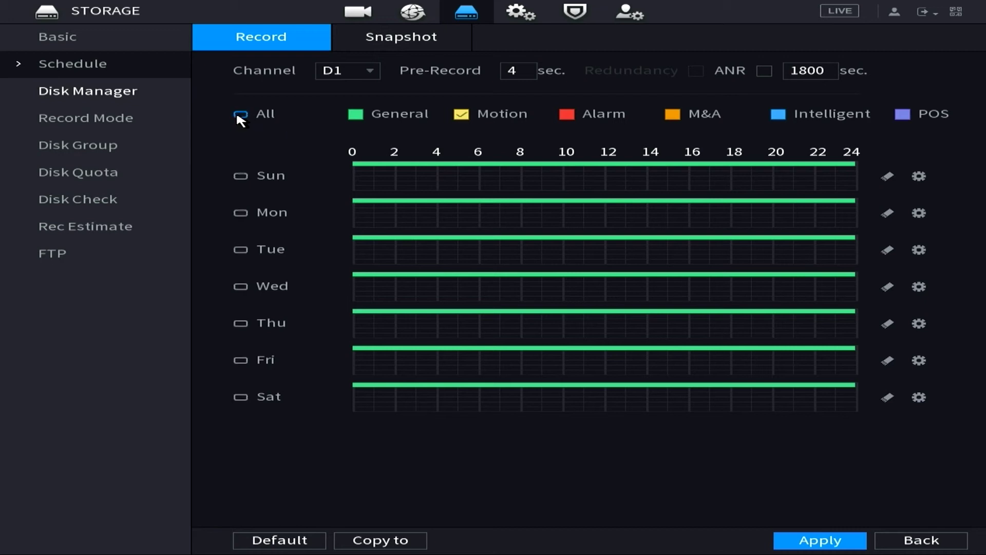
Apply the schedule to All channels with days linked, adding then erasing a full-day Motion bar.
left_click(338, 67)
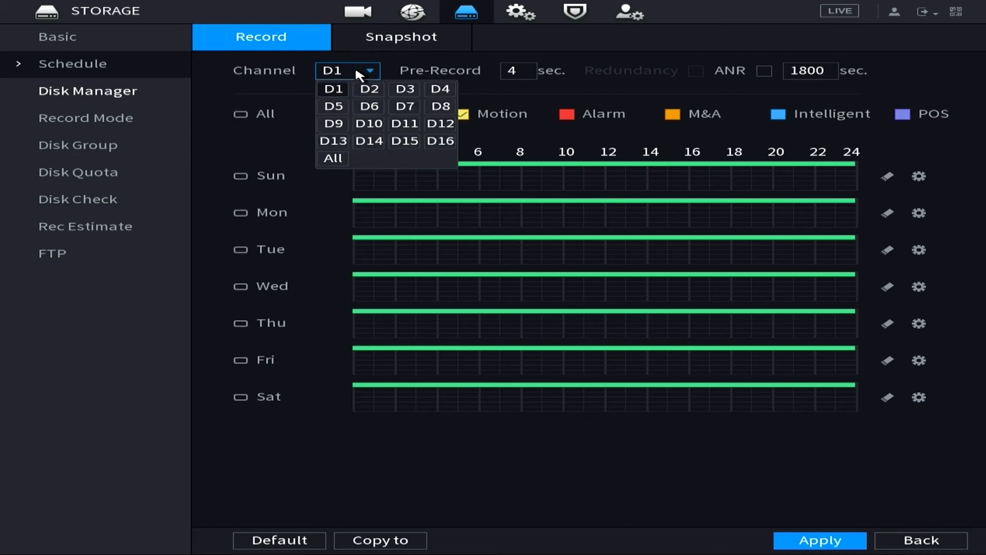
left_click(334, 158)
left_click(239, 114)
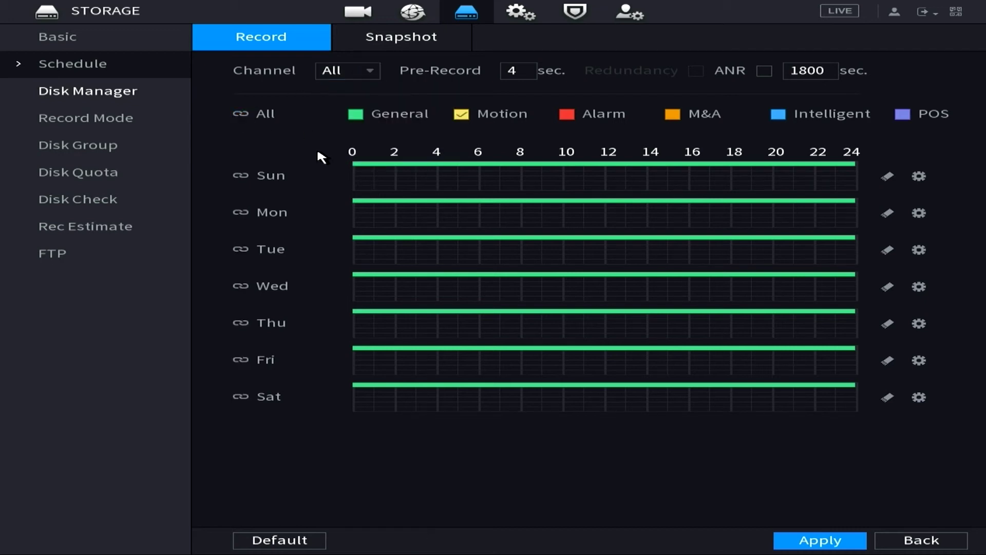
left_click_drag(365, 174, 856, 174)
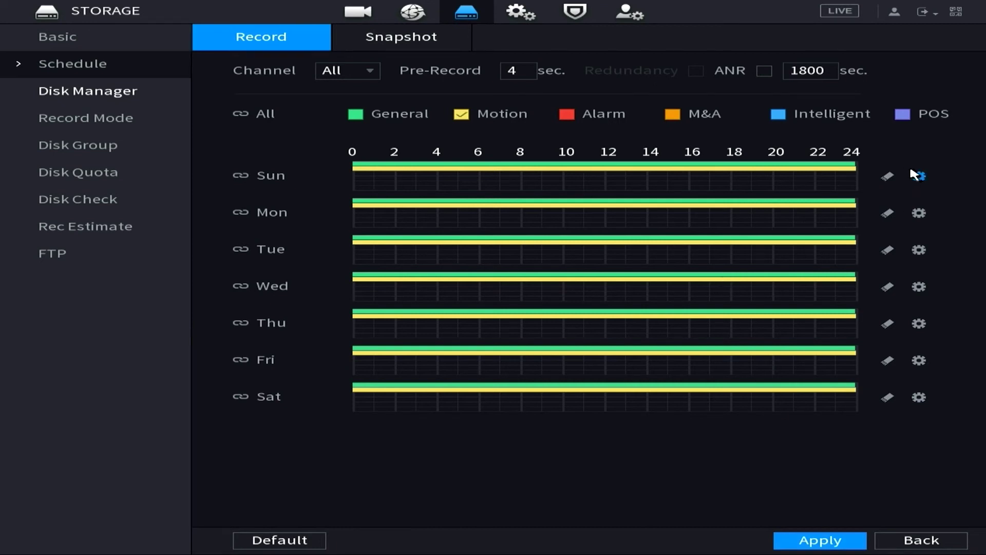
left_click_drag(849, 167, 327, 171)
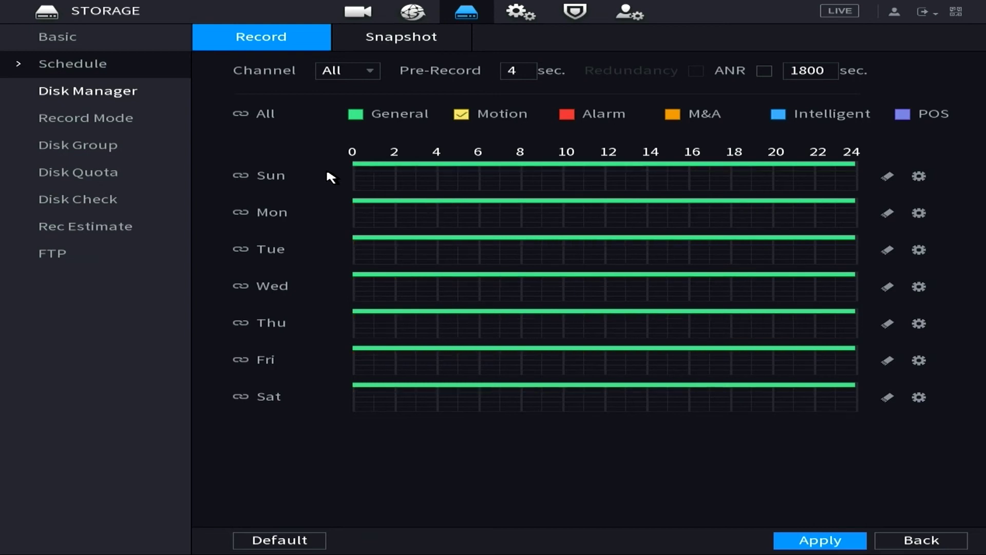
left_click(920, 176)
Set Sunday's Period 1 to 00:00–23:59 with General and Motion, copy to all days, and save.
left_click(286, 165)
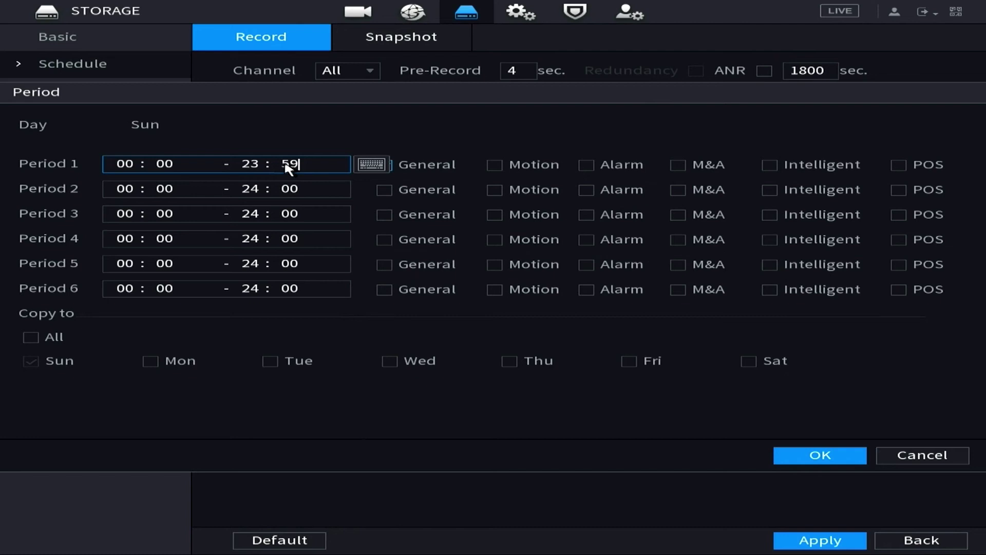
left_click(384, 165)
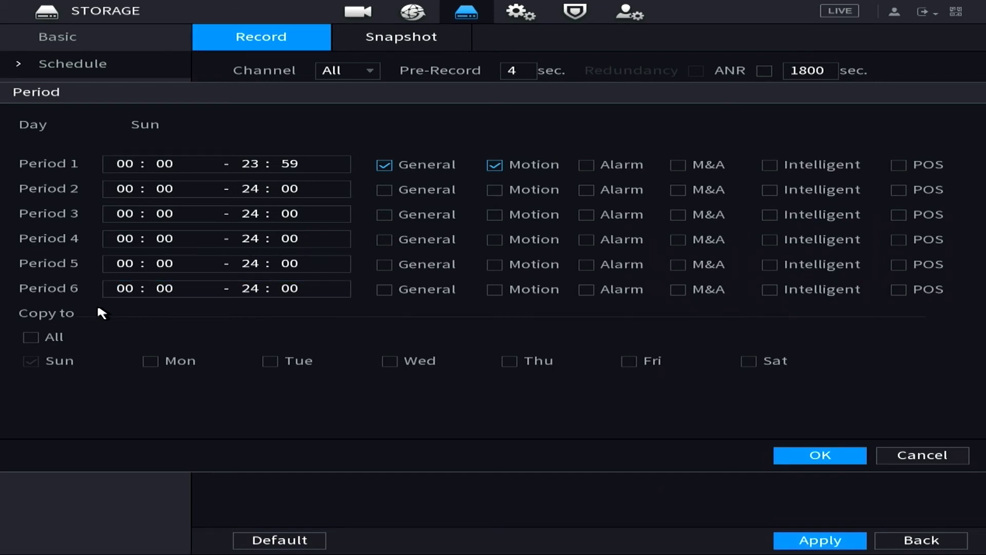
left_click(28, 336)
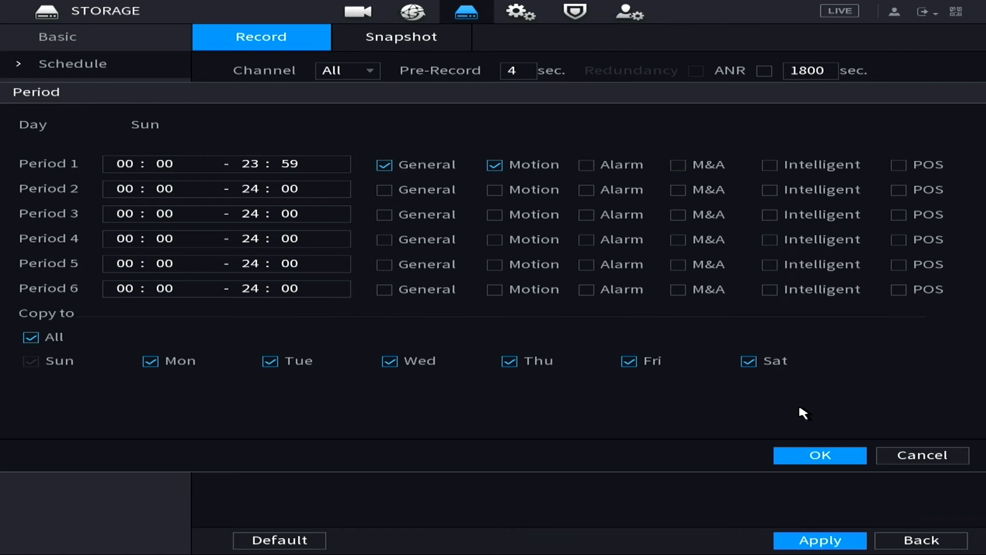
left_click(821, 455)
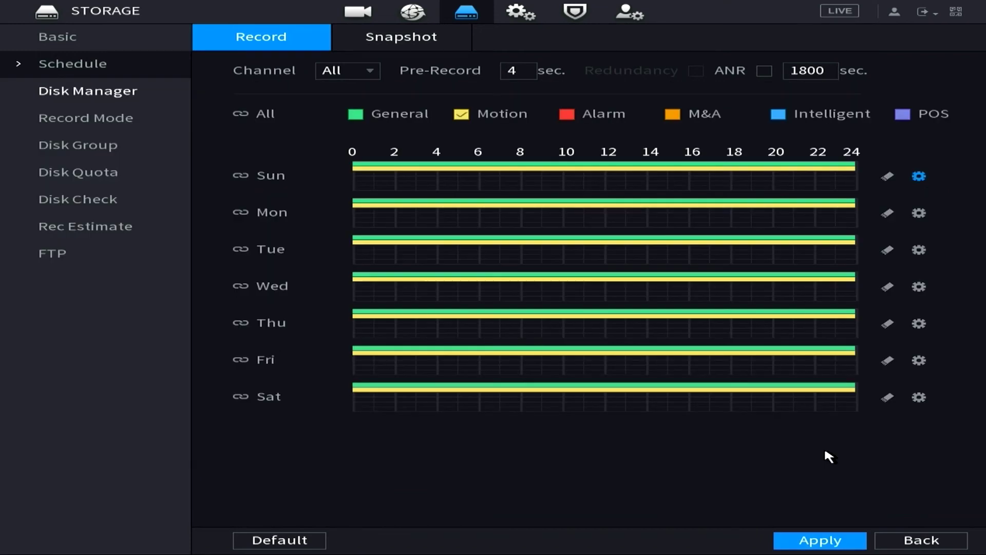
left_click(796, 539)
Check the schedule on channels D1, D2 and D3, then return to the main menu.
left_click(347, 71)
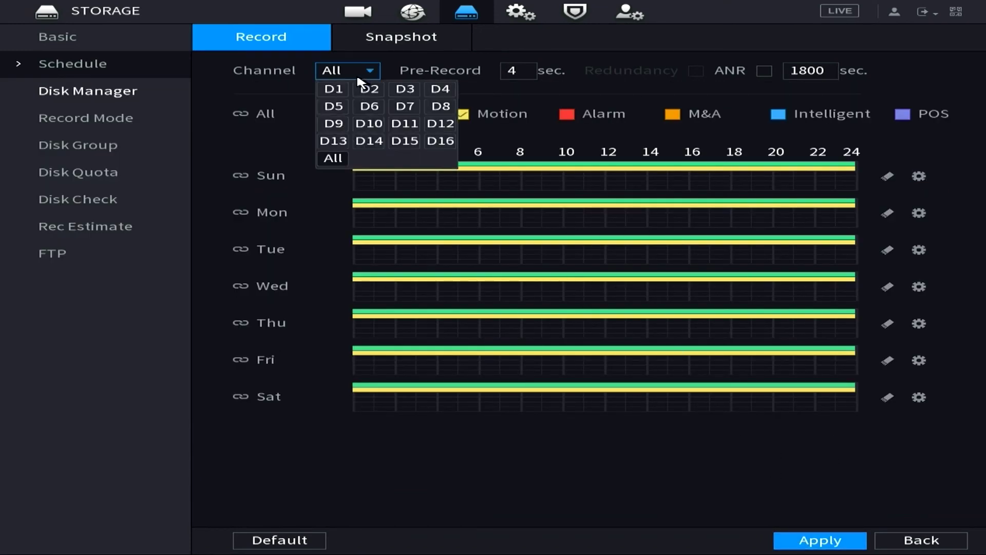
left_click(334, 88)
left_click(361, 73)
left_click(366, 88)
left_click(362, 77)
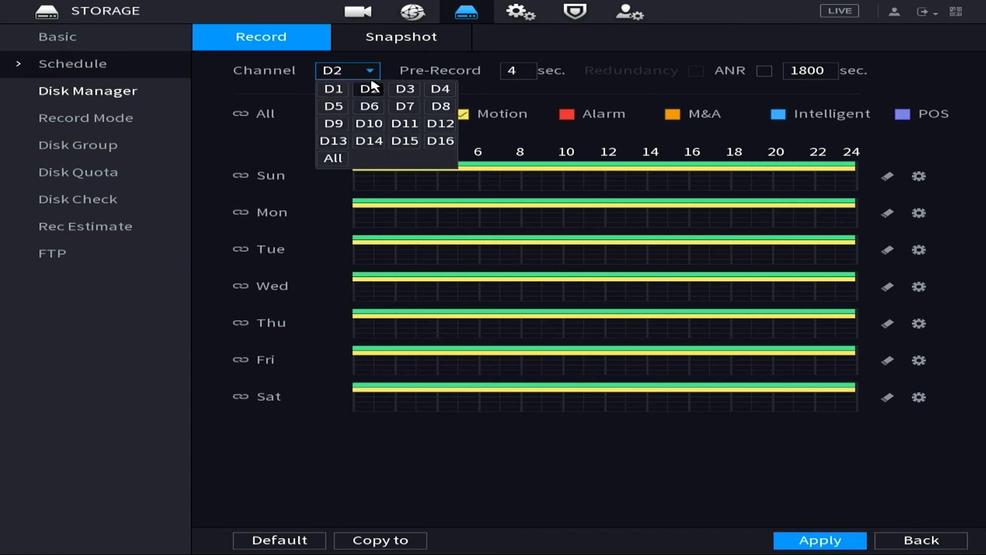
left_click(370, 88)
right_click(352, 87)
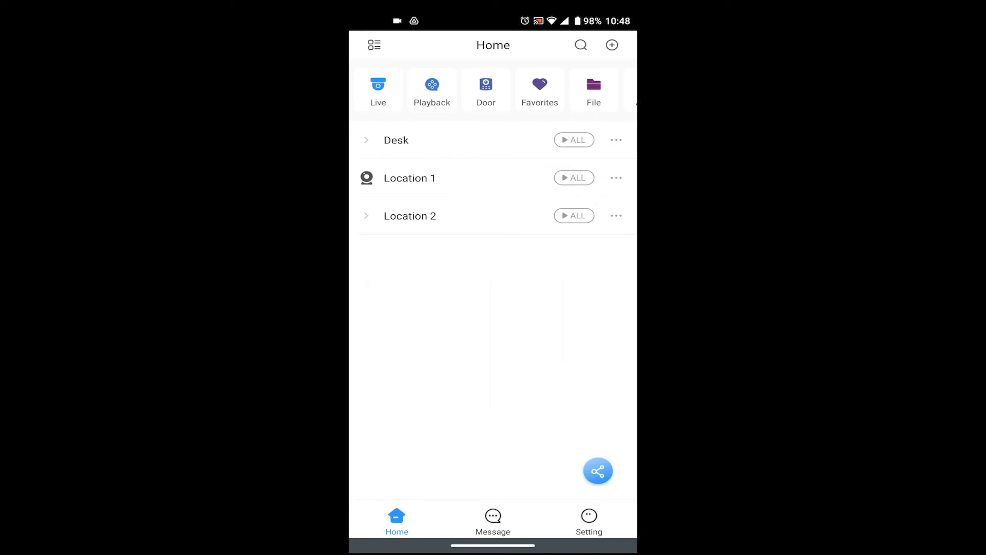
Enable Desk recorder notifications in its Device Details and open the Motion Detect options.
left_click(616, 139)
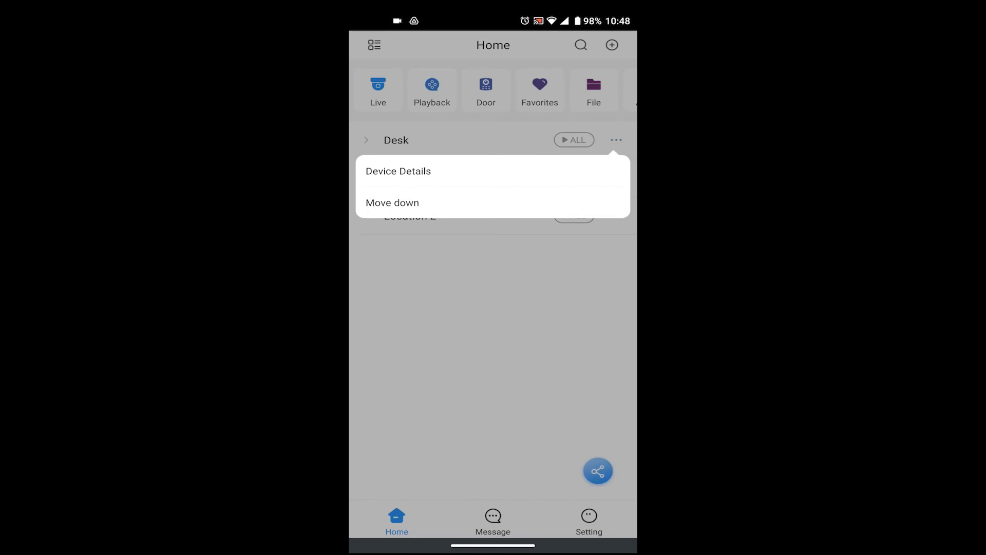
left_click(398, 171)
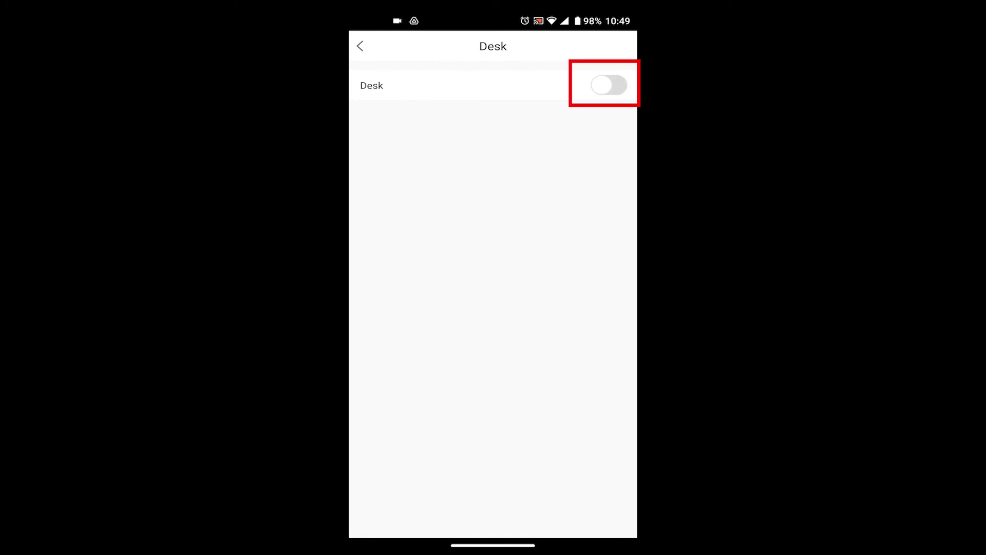
left_click(608, 84)
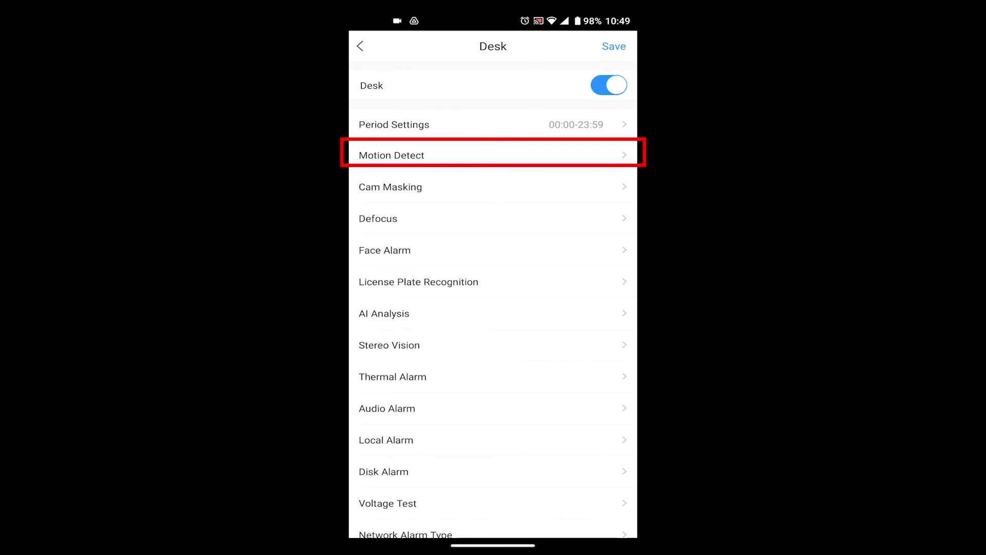
left_click(392, 155)
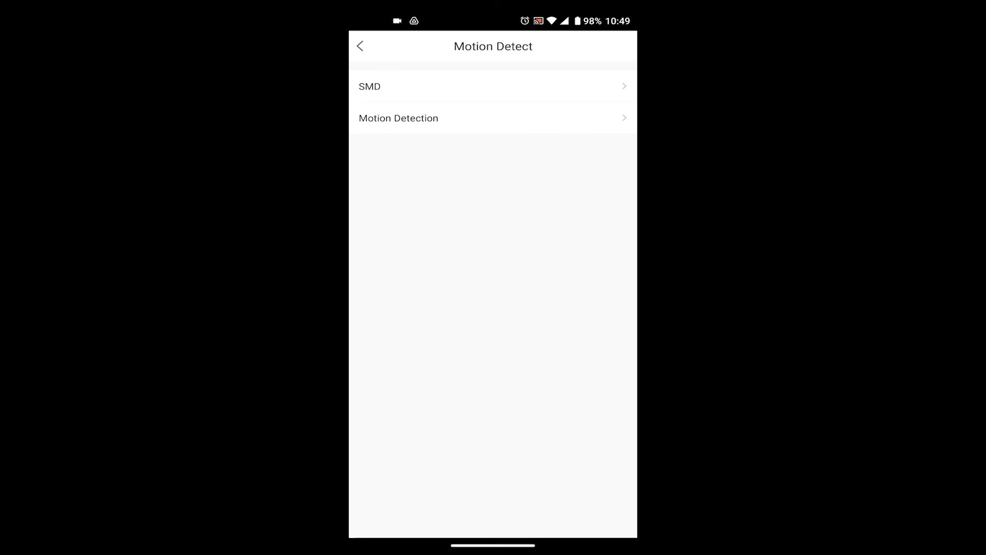
Subscribe IPC through Channel15 of the Desk recorder to motion detection alerts using Select All.
left_click(398, 118)
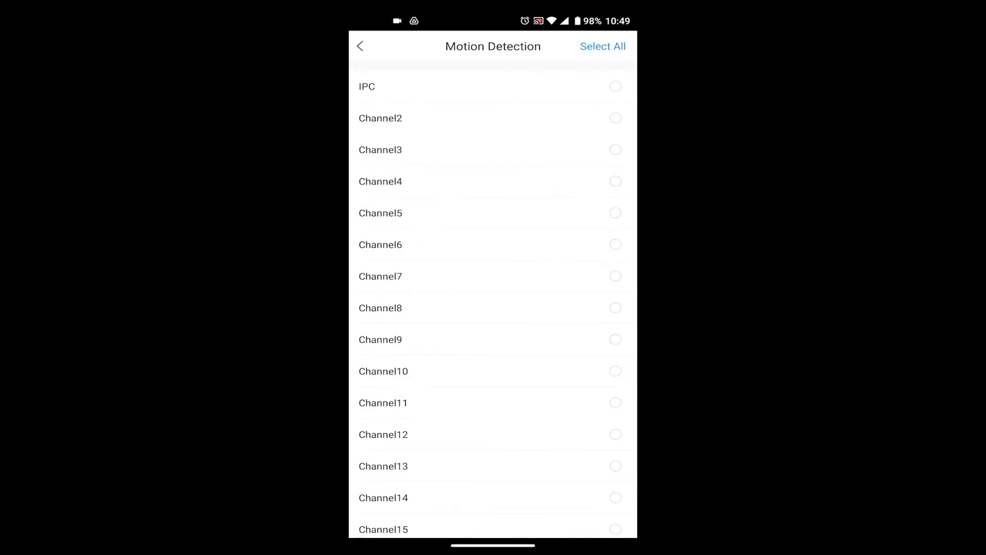
left_click(615, 86)
left_click(615, 118)
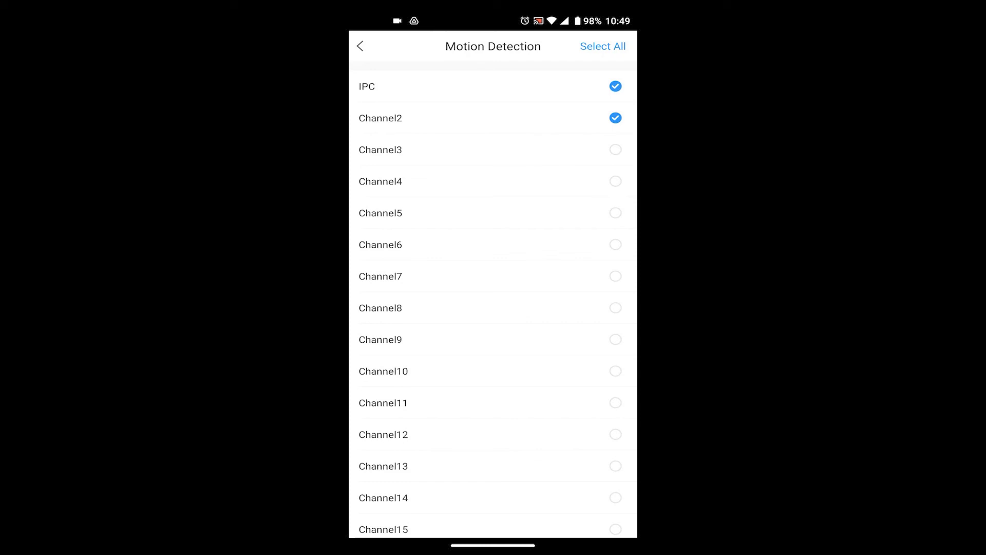
left_click(615, 149)
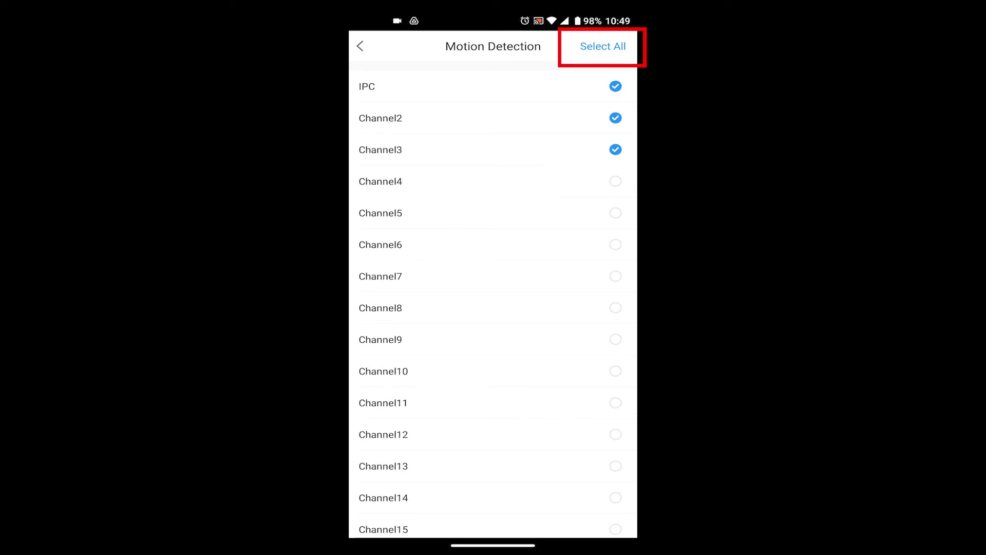
left_click(603, 46)
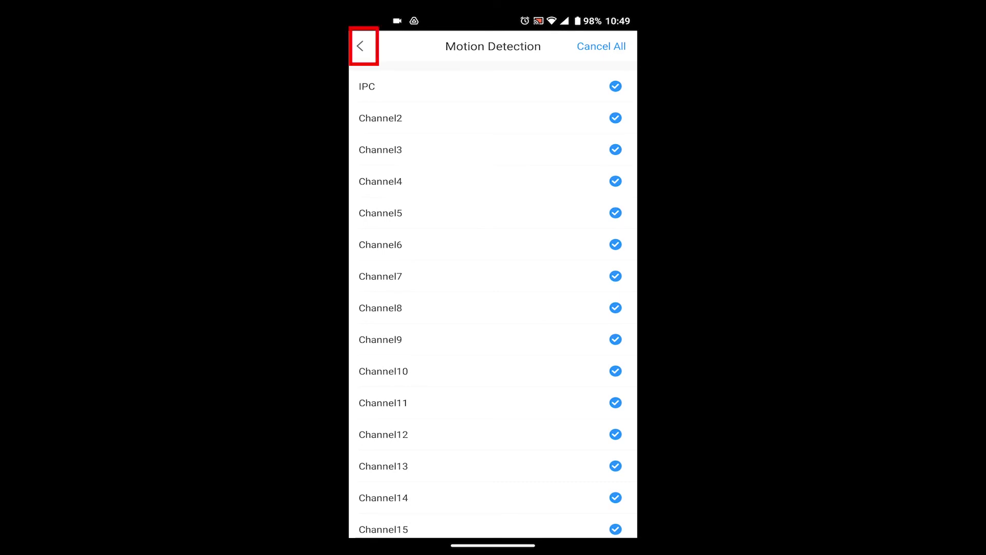
left_click(360, 45)
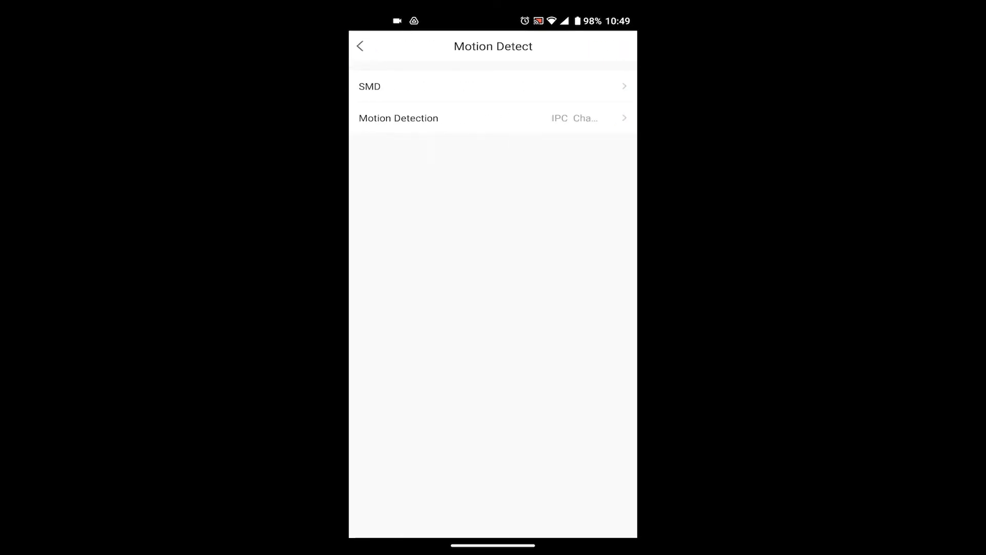
Save the Desk notification settings with Motion Detect covering all 16 channels.
left_click(360, 45)
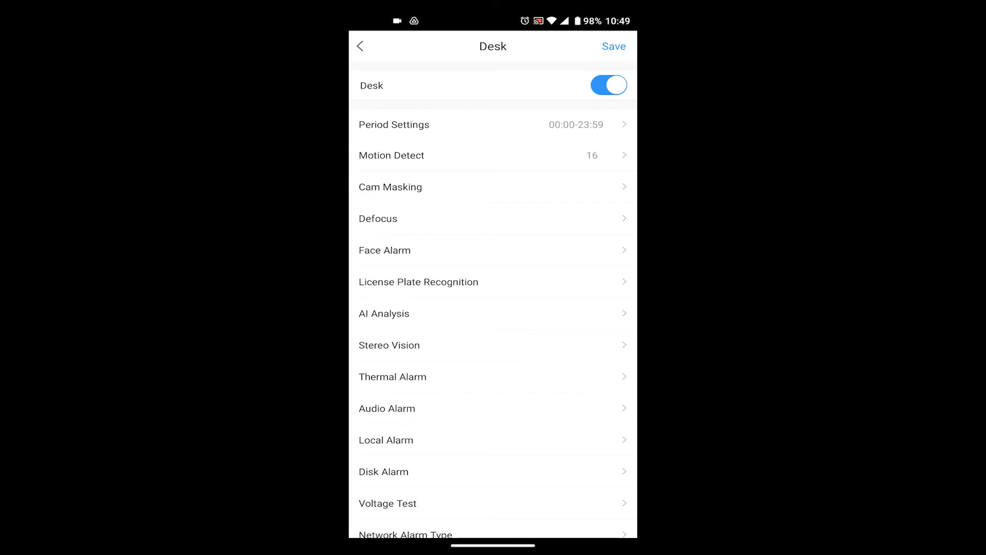
left_click(614, 46)
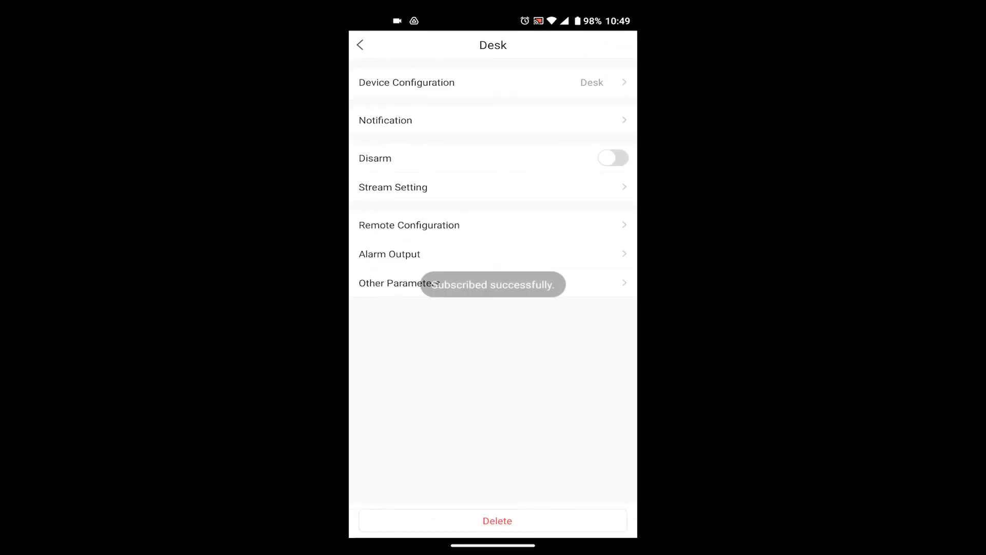